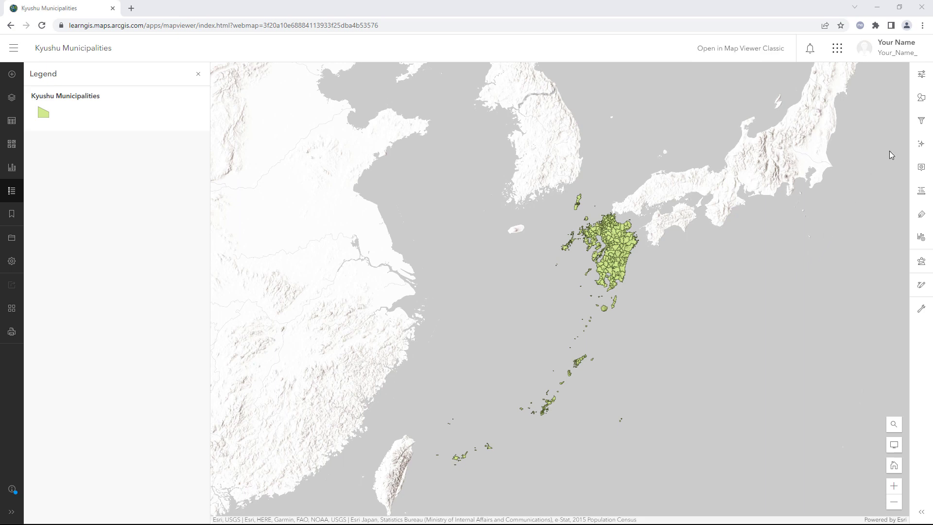
Filter Kyushu Municipalities to features where District (郡名) is not blank, and save the filter
{"action": "left_click", "coordinate": [916, 119]}
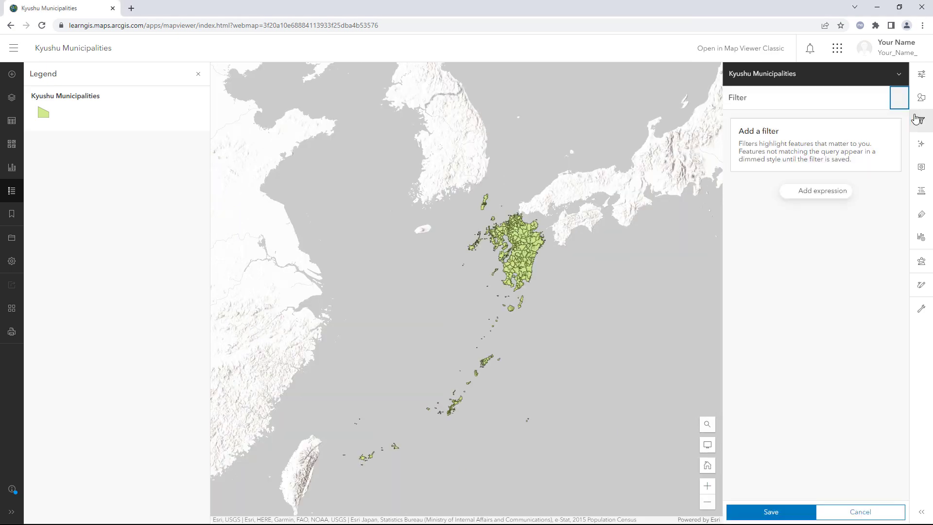
{"action": "left_click", "coordinate": [843, 191]}
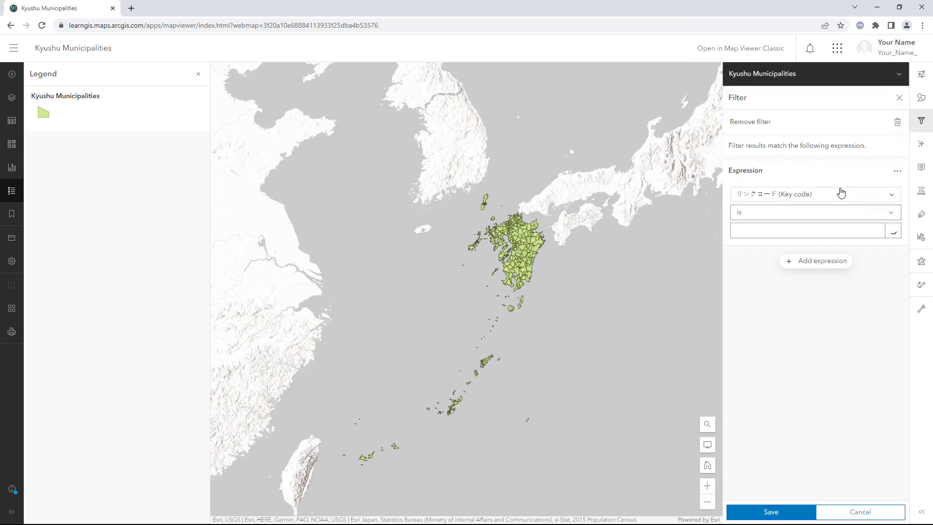
{"action": "left_click", "coordinate": [840, 192]}
{"action": "left_click", "coordinate": [822, 291]}
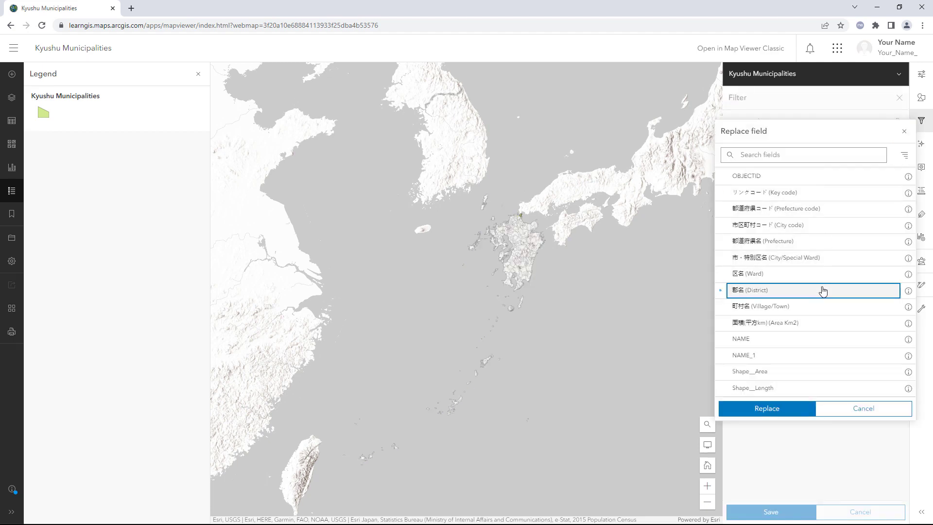
{"action": "left_click", "coordinate": [800, 409]}
{"action": "left_click", "coordinate": [842, 216]}
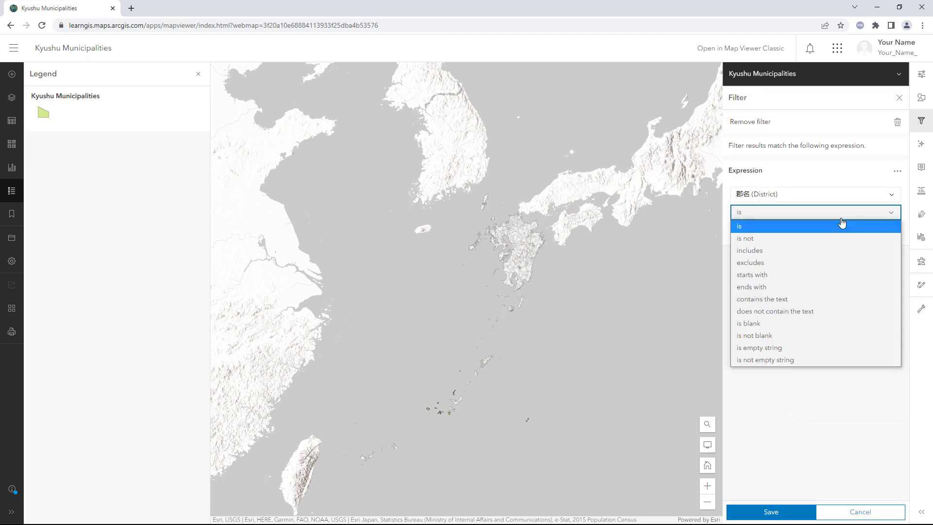
{"action": "left_click", "coordinate": [827, 336]}
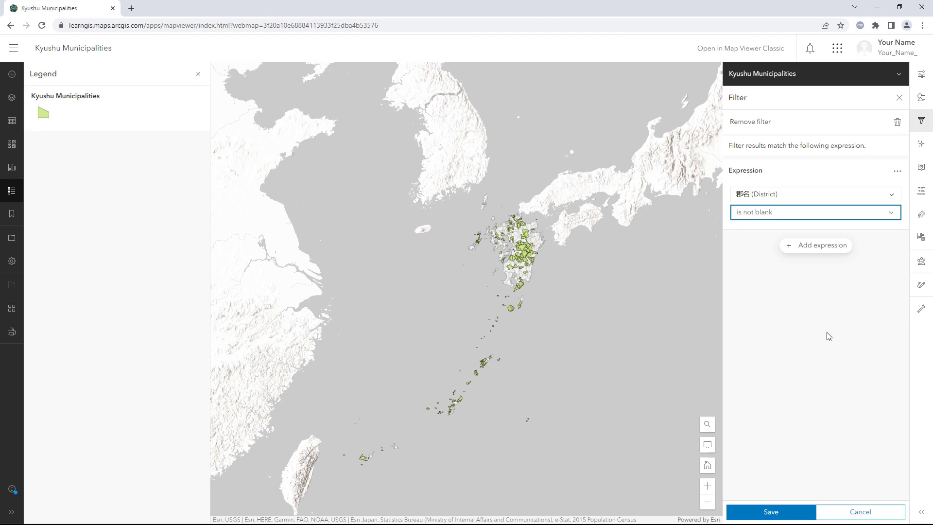
{"action": "left_click", "coordinate": [811, 513]}
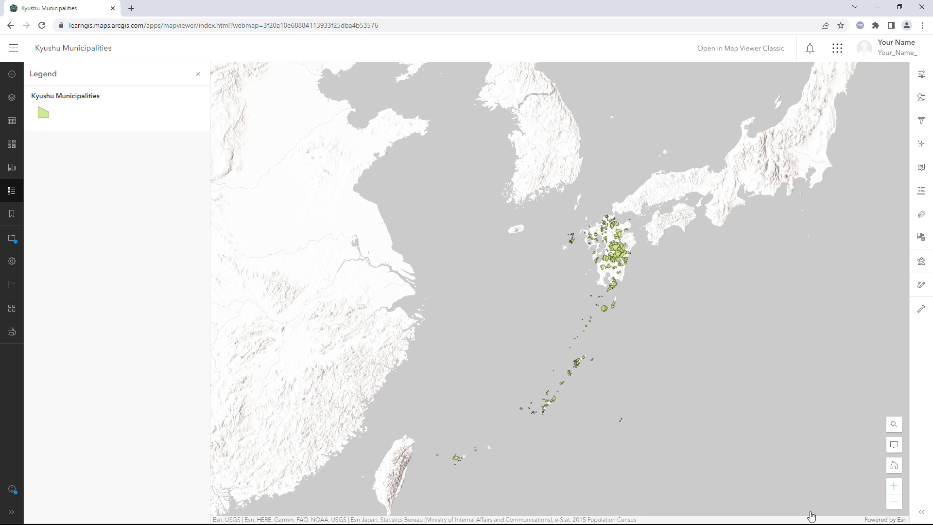
Open Dissolve Boundaries from Analysis > Tools > Manage data
{"action": "left_click", "coordinate": [922, 263]}
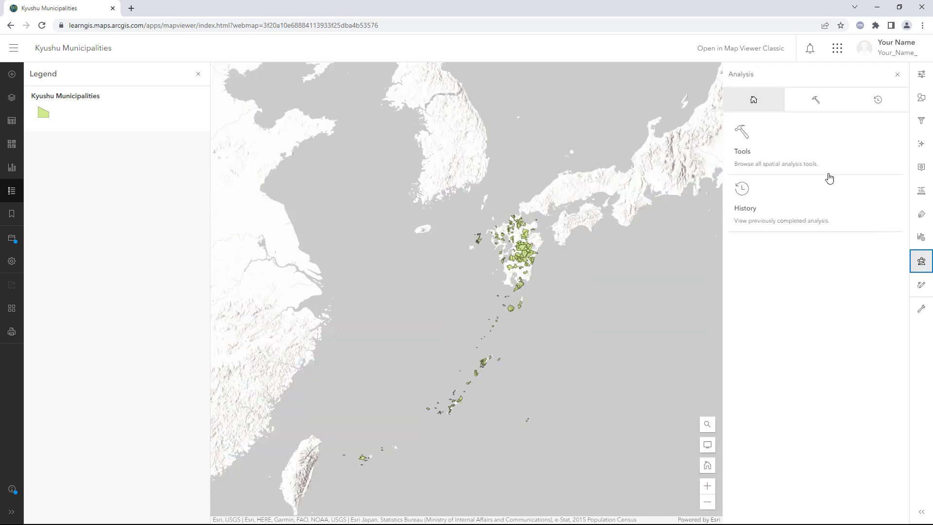
{"action": "left_click", "coordinate": [813, 148]}
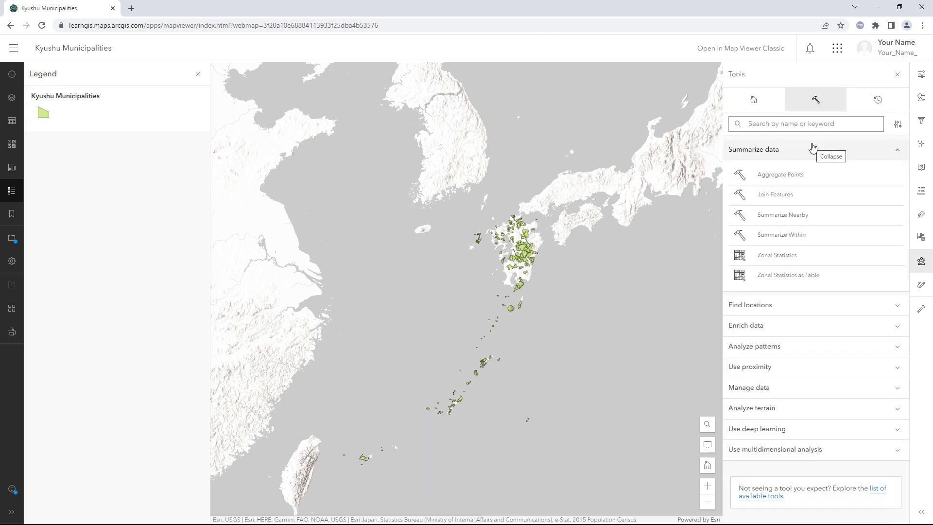
{"action": "left_click", "coordinate": [802, 388]}
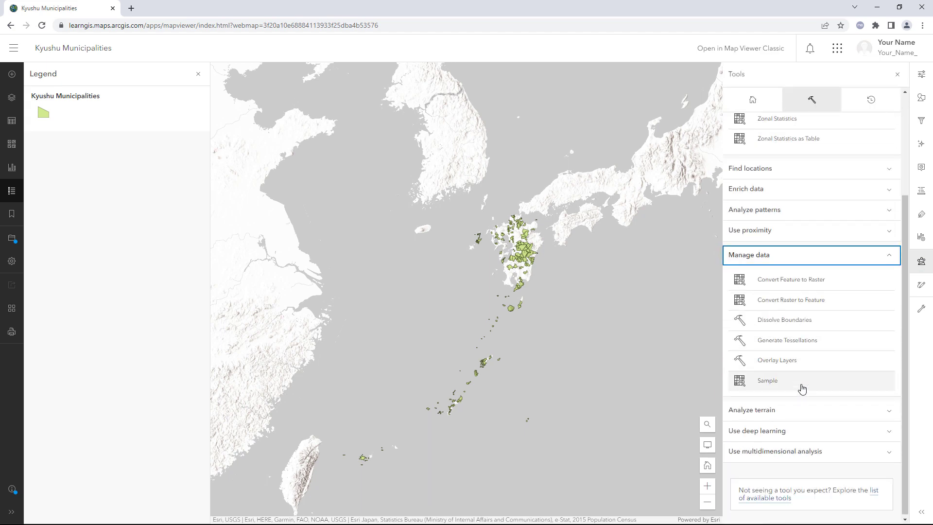
{"action": "left_click", "coordinate": [818, 329]}
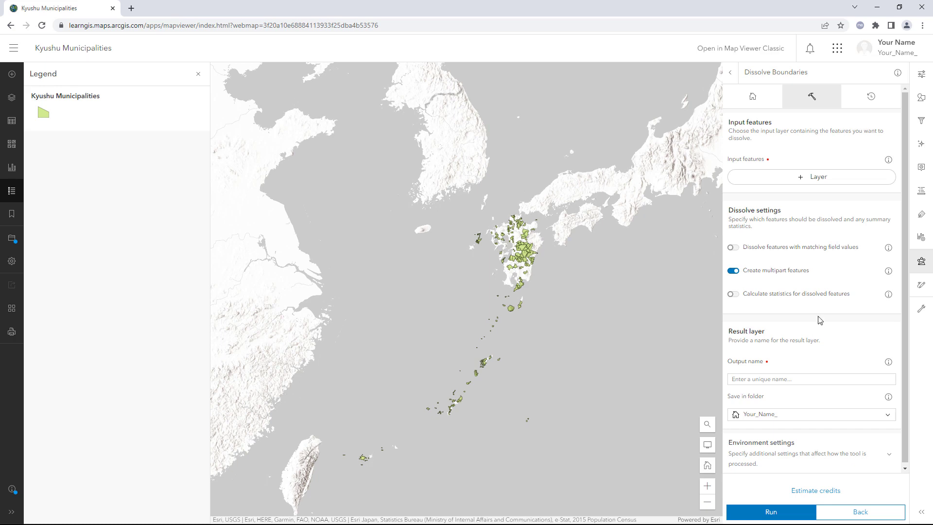
Use Kyushu Municipalities as input and dissolve features with matching District (郡名) values
{"action": "left_click", "coordinate": [828, 179]}
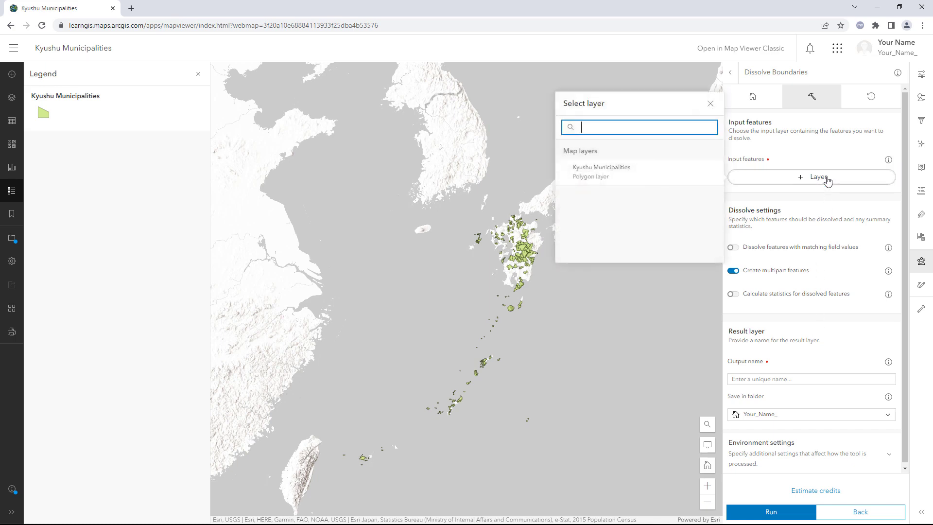
{"action": "left_click", "coordinate": [707, 181]}
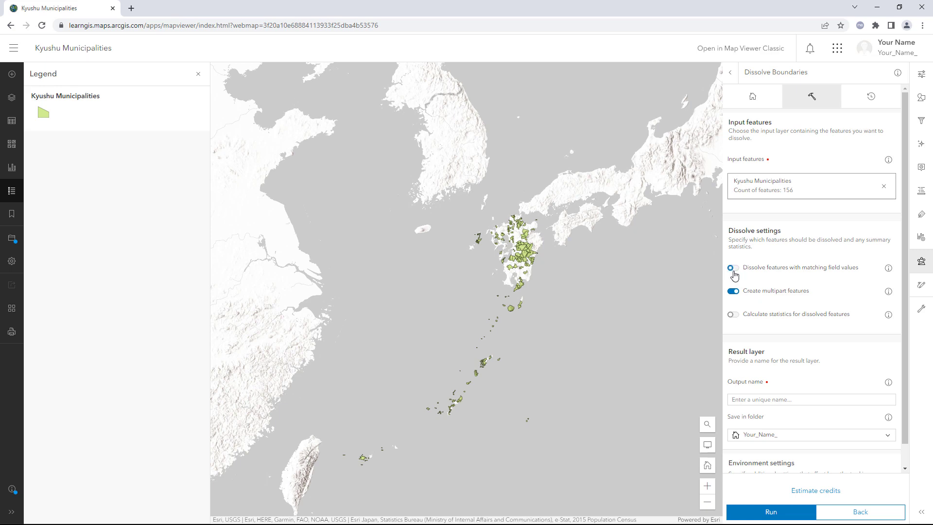
{"action": "left_click", "coordinate": [733, 268]}
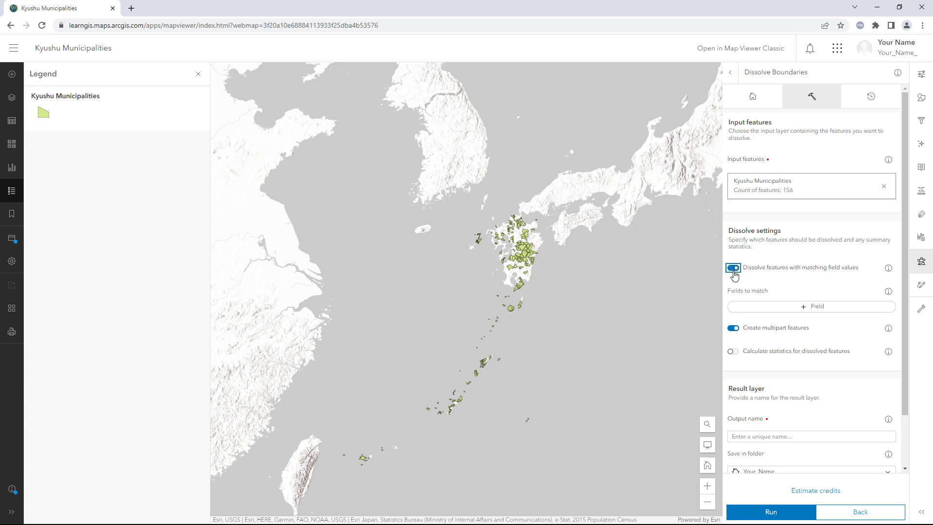
{"action": "left_click", "coordinate": [742, 313]}
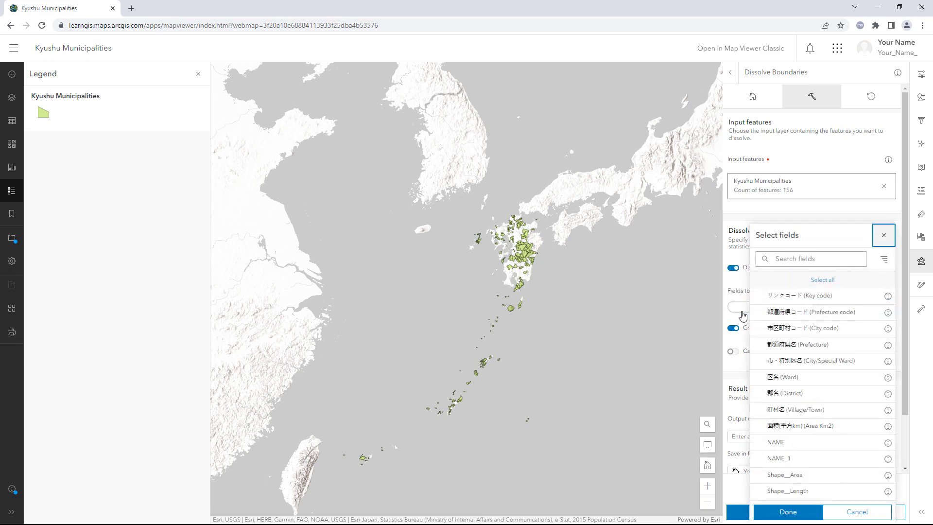
{"action": "left_click", "coordinate": [804, 394]}
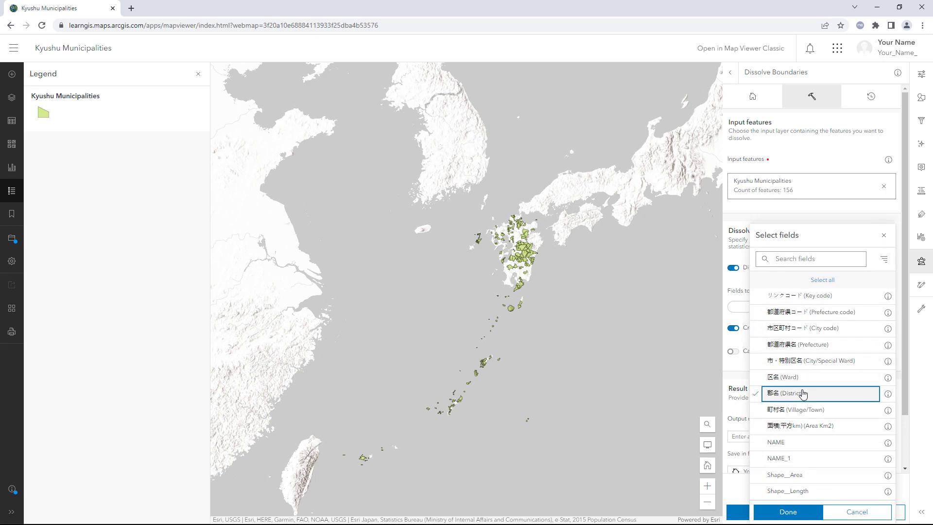
{"action": "left_click", "coordinate": [802, 512]}
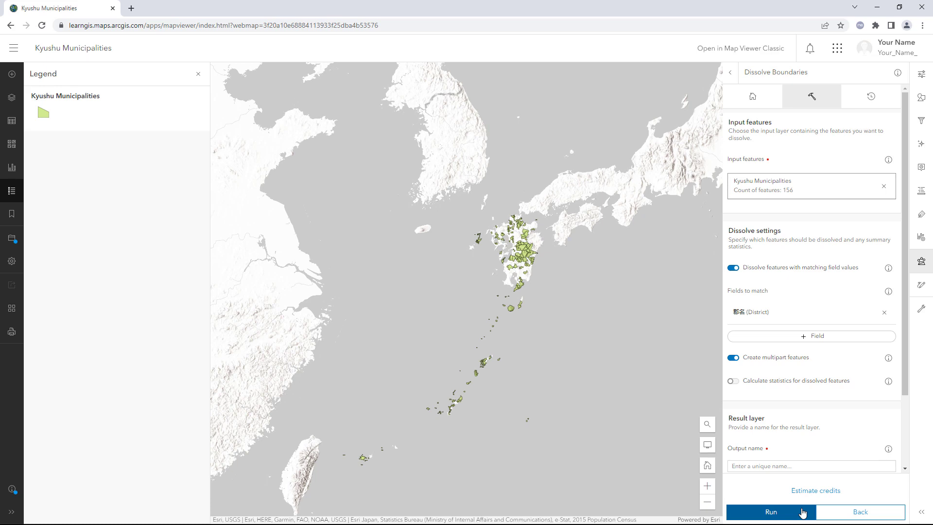
Name the output Kyushu Districts YN, estimate credits, run the dissolve, and check its status in History
{"action": "scroll", "coordinate": [804, 448], "scroll_direction": "down", "scroll_amount": 2}
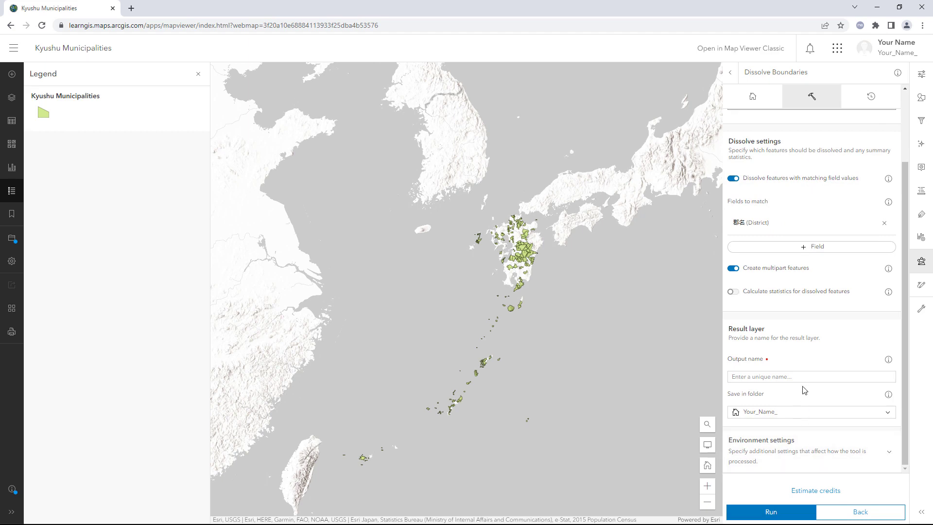
{"action": "left_click", "coordinate": [803, 378]}
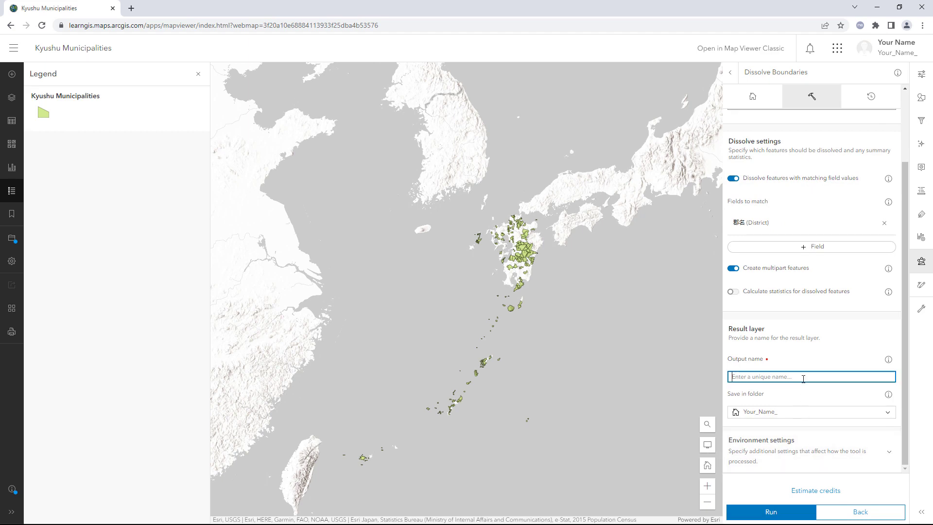
{"action": "type", "text": "Kyushu Districts YN"}
{"action": "left_click", "coordinate": [813, 492]}
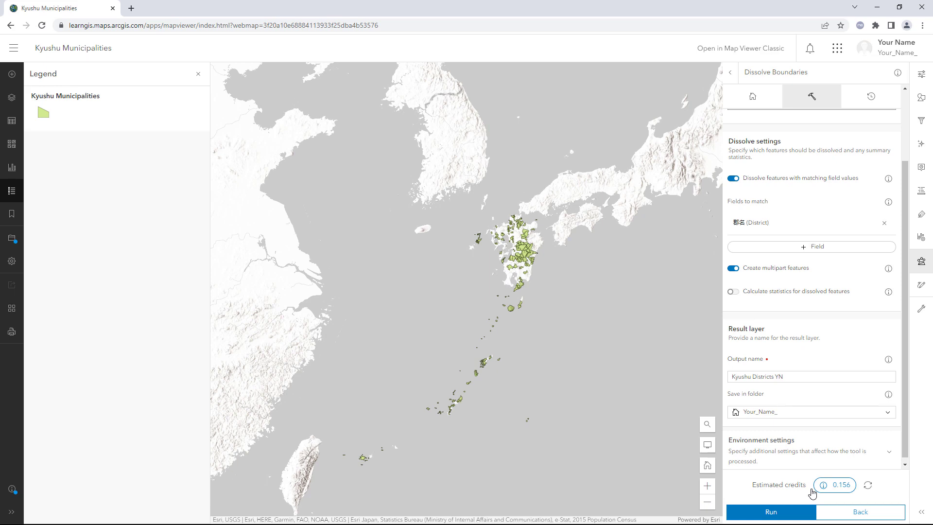
{"action": "left_click", "coordinate": [805, 512]}
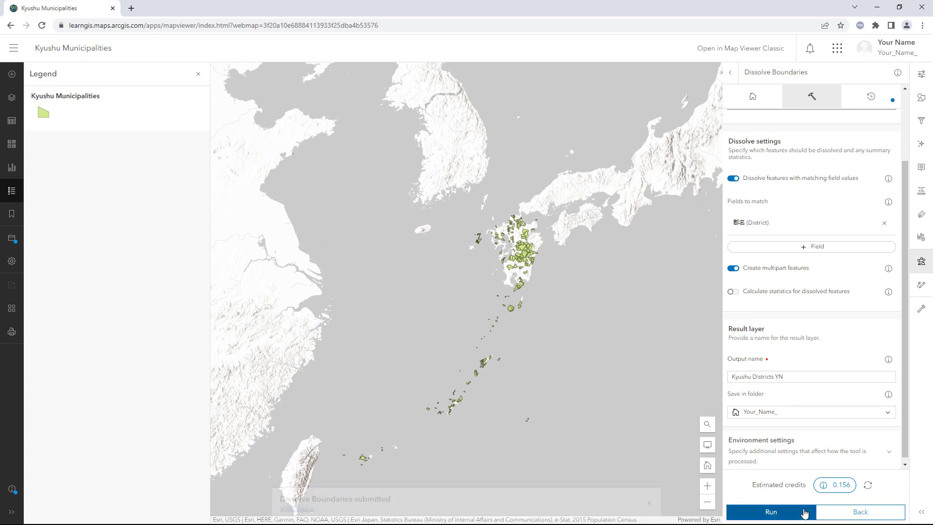
{"action": "left_click", "coordinate": [863, 97]}
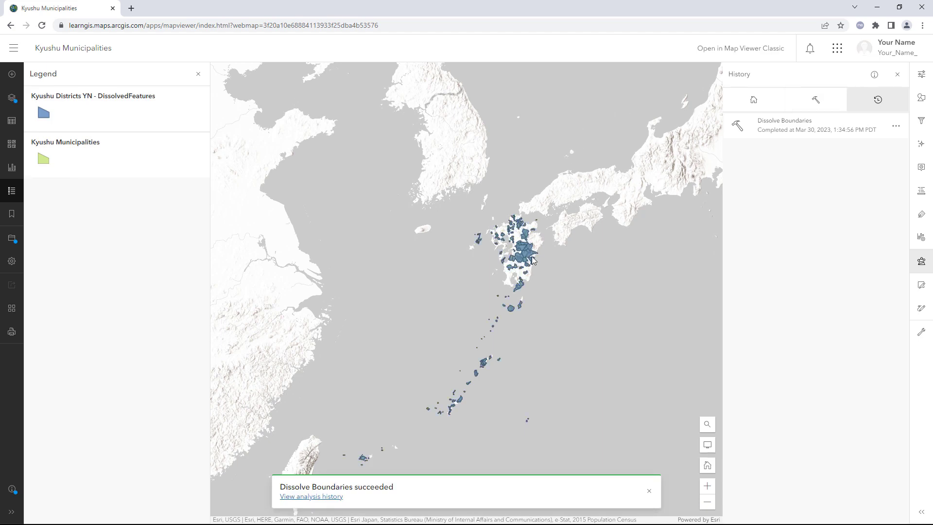
Zoom in on Kyushu and turn off the Kyushu Municipalities layer's visibility
{"action": "scroll", "coordinate": [533, 249], "scroll_direction": "up", "scroll_amount": 2}
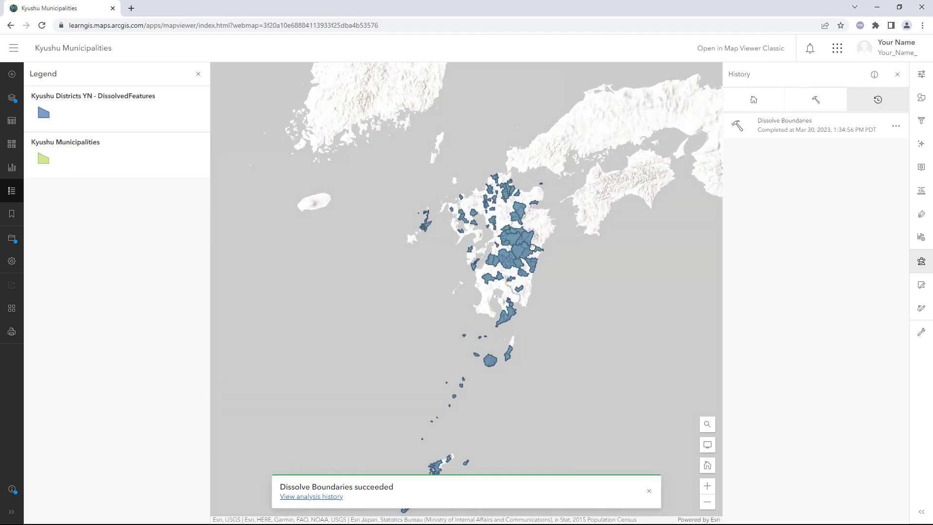
{"action": "scroll", "coordinate": [516, 243], "scroll_direction": "up", "scroll_amount": 1}
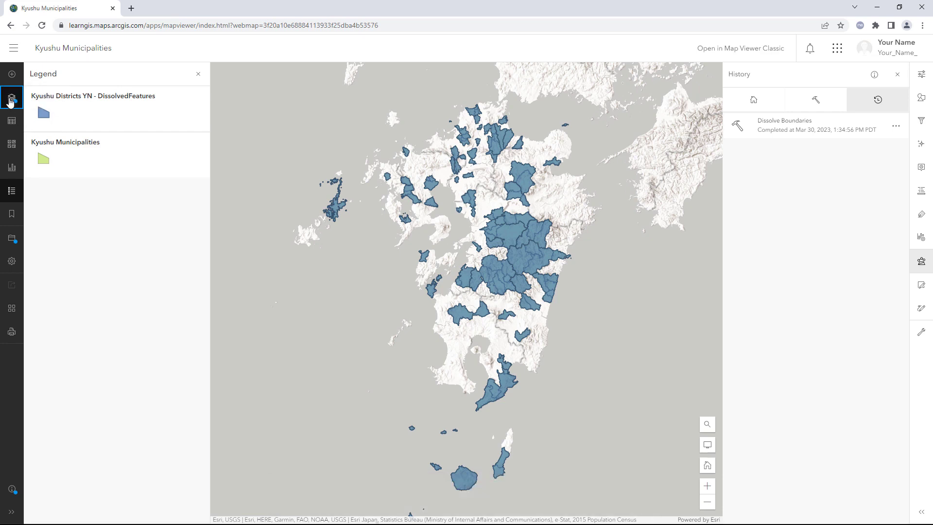
{"action": "left_click", "coordinate": [10, 100]}
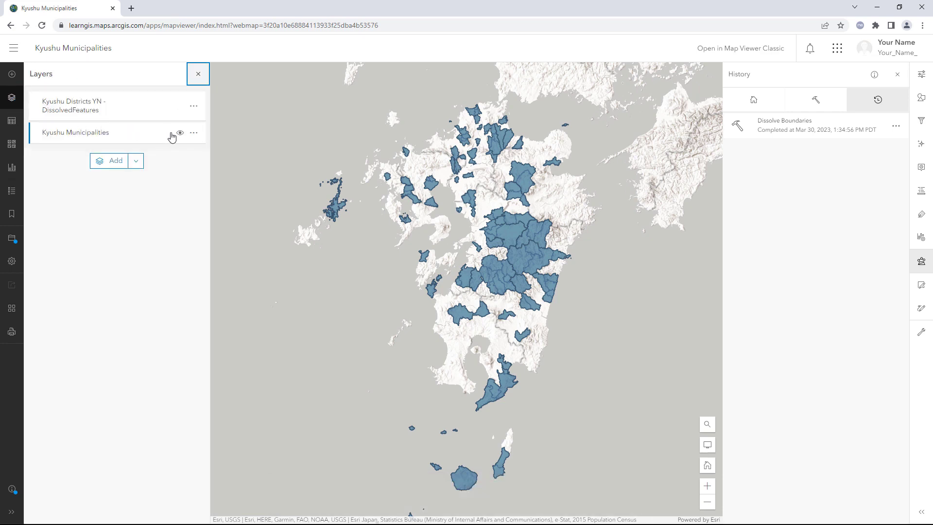
{"action": "left_click", "coordinate": [179, 133]}
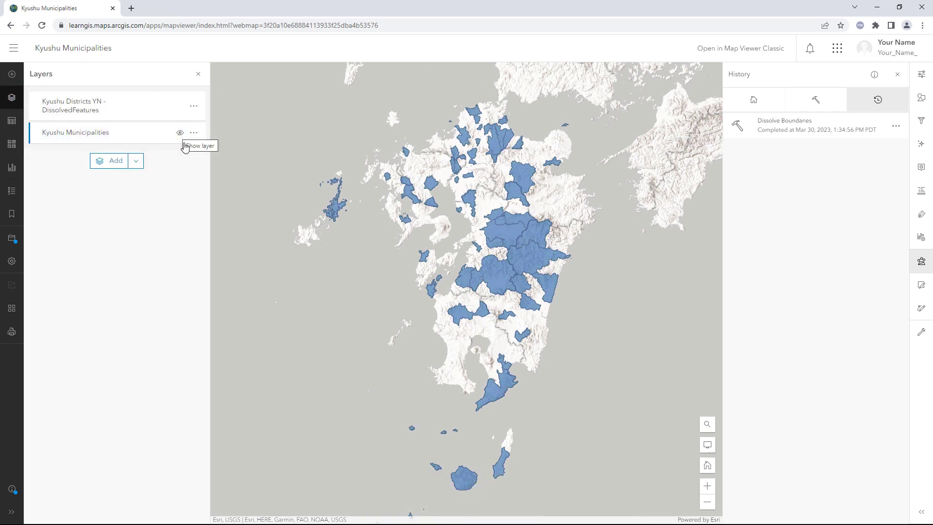
Inspect the southern island district's popup, then select the Kyushu Districts YN - DissolvedFeatures layer
{"action": "left_click", "coordinate": [463, 485]}
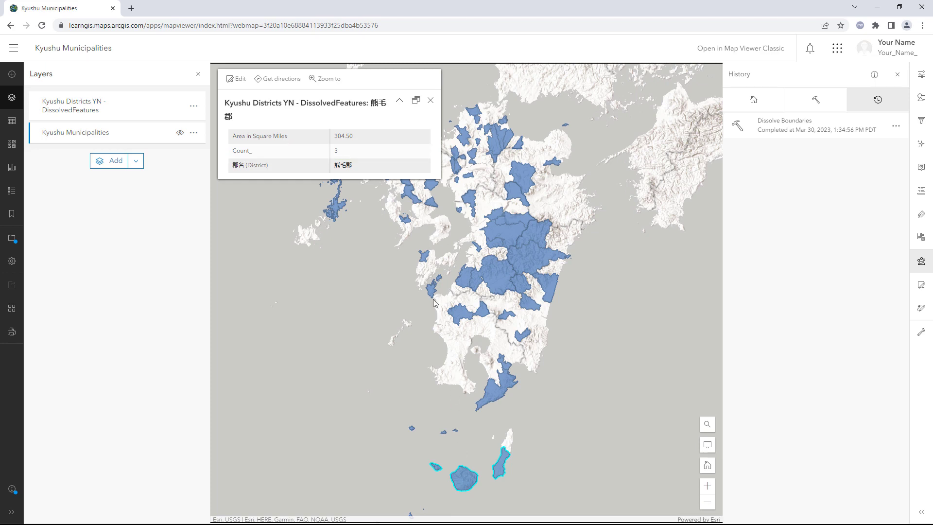
{"action": "left_click", "coordinate": [431, 101]}
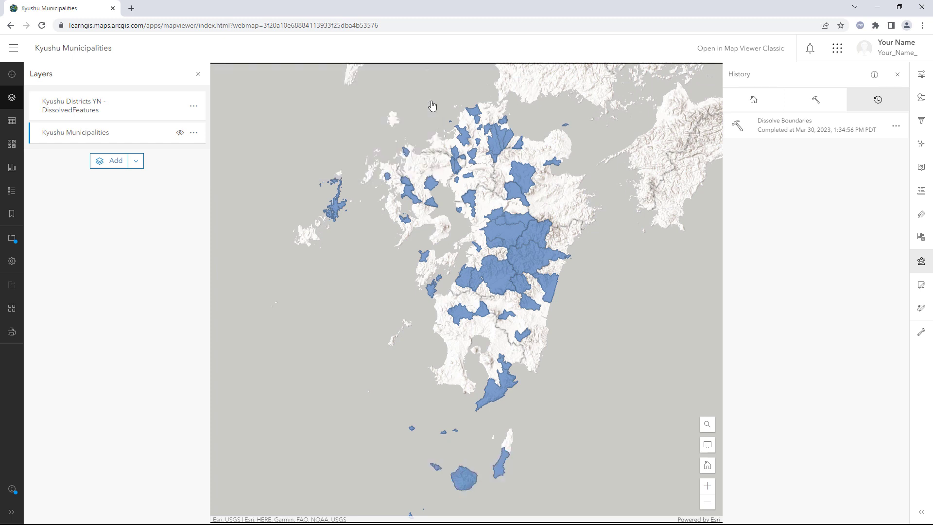
{"action": "left_click", "coordinate": [140, 107]}
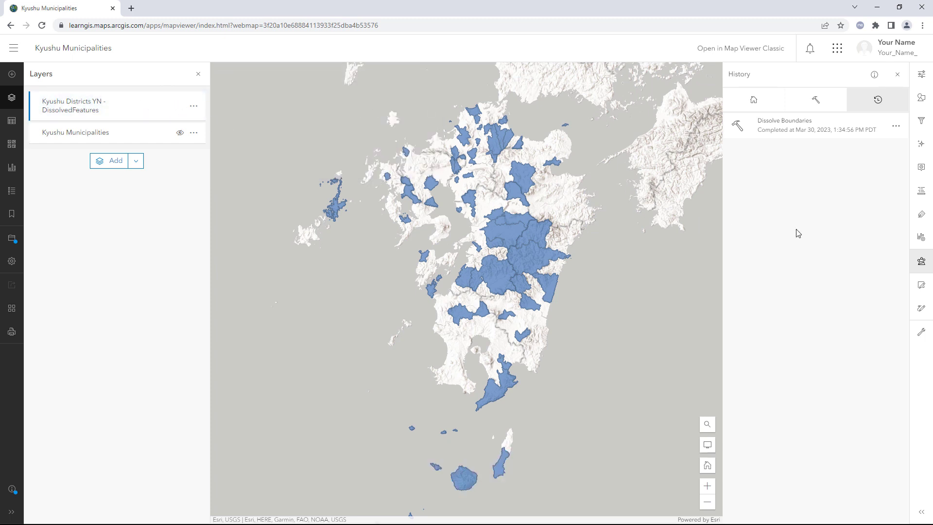
Add a label class on the dissolved districts layer using the District (郡名) field
{"action": "left_click", "coordinate": [921, 214]}
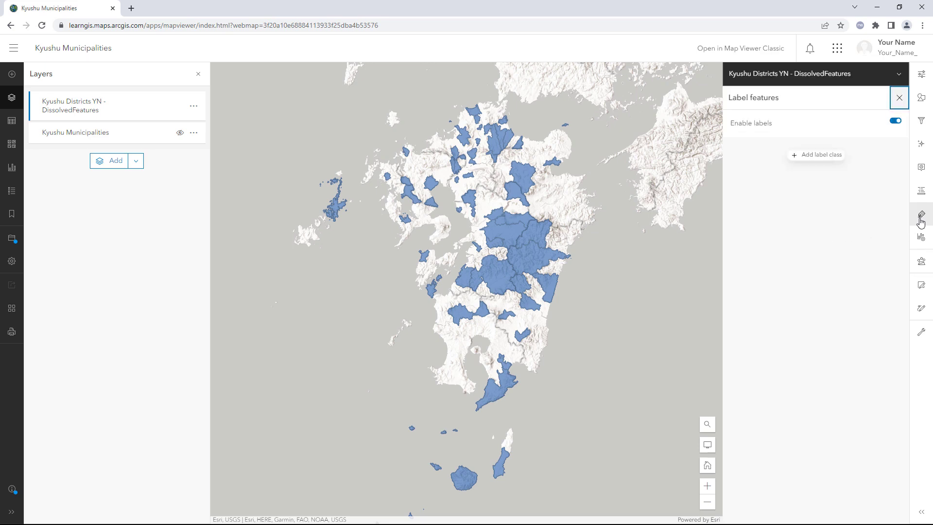
{"action": "left_click", "coordinate": [824, 159]}
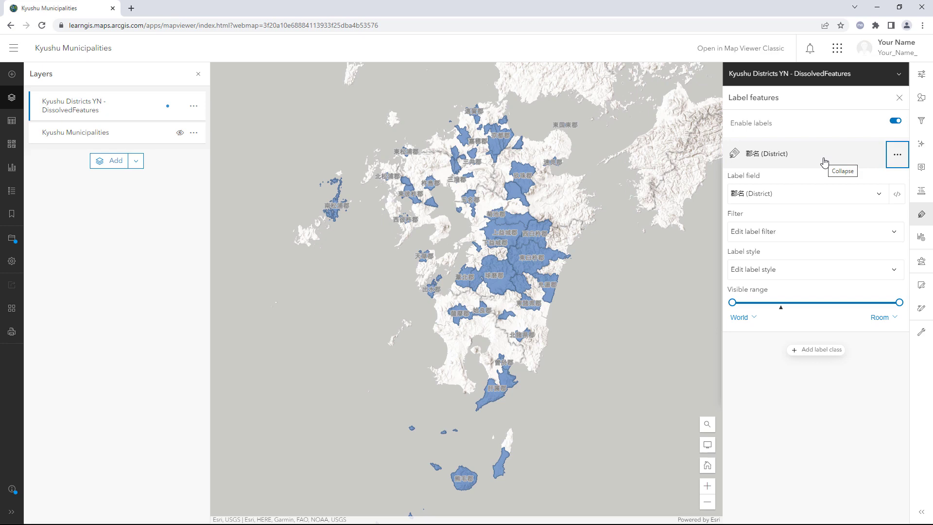
Set the district label colour to hex 001799 and close the label style and labelling panes
{"action": "left_click", "coordinate": [823, 273]}
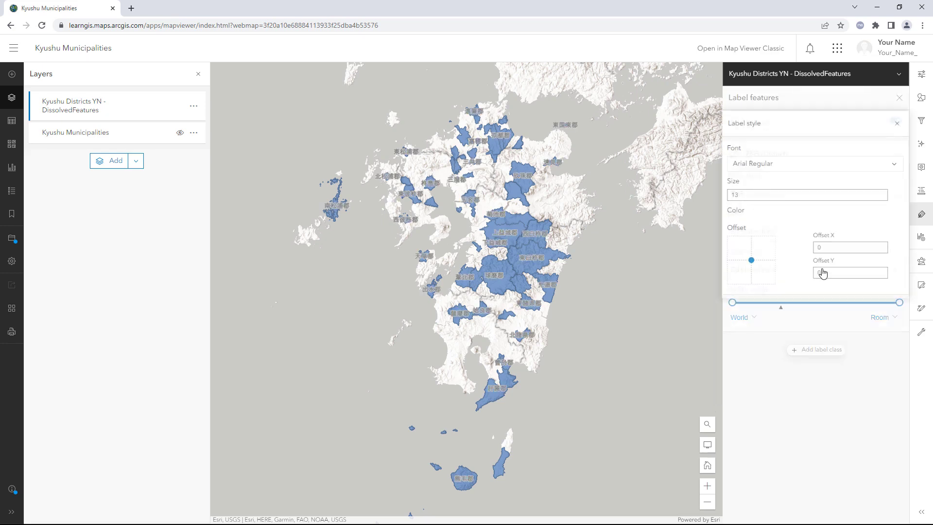
{"action": "left_click", "coordinate": [828, 230]}
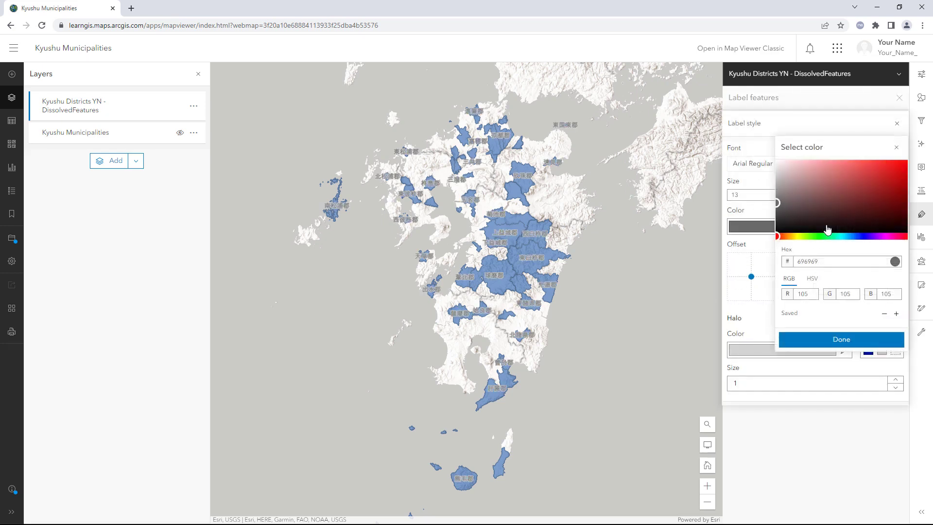
{"action": "double_click", "coordinate": [824, 261]}
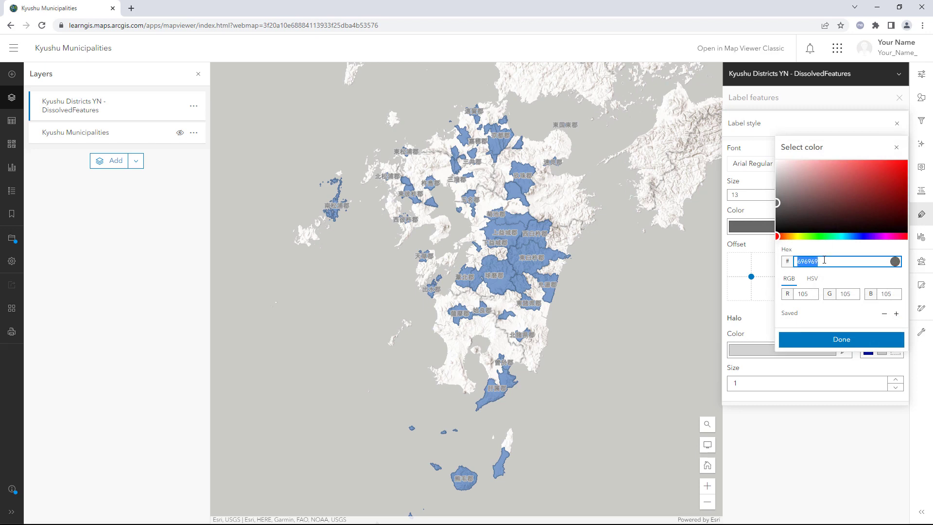
{"action": "type", "text": "001799"}
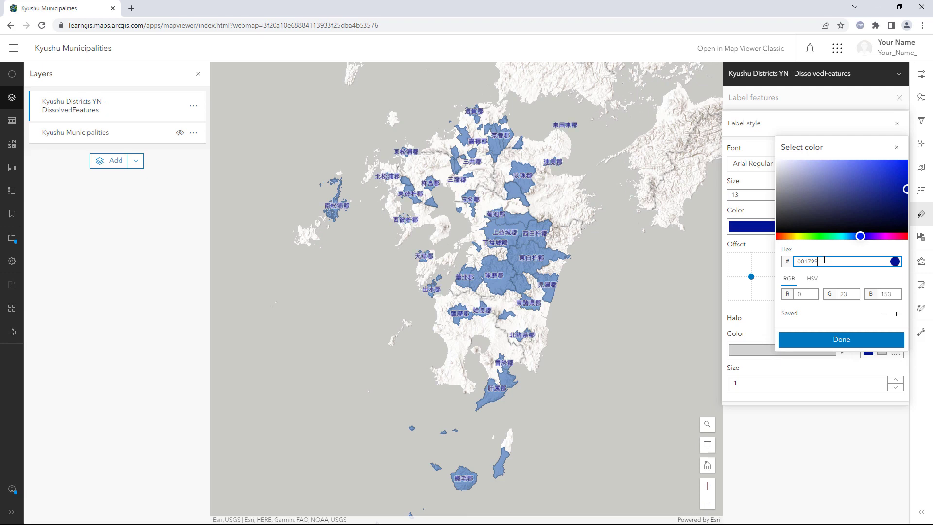
{"action": "left_click", "coordinate": [843, 345]}
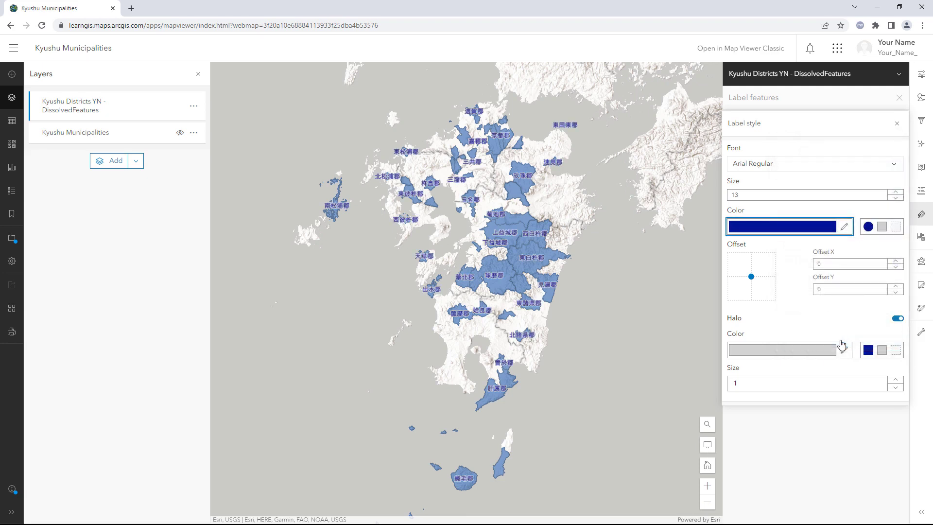
{"action": "left_click", "coordinate": [896, 124]}
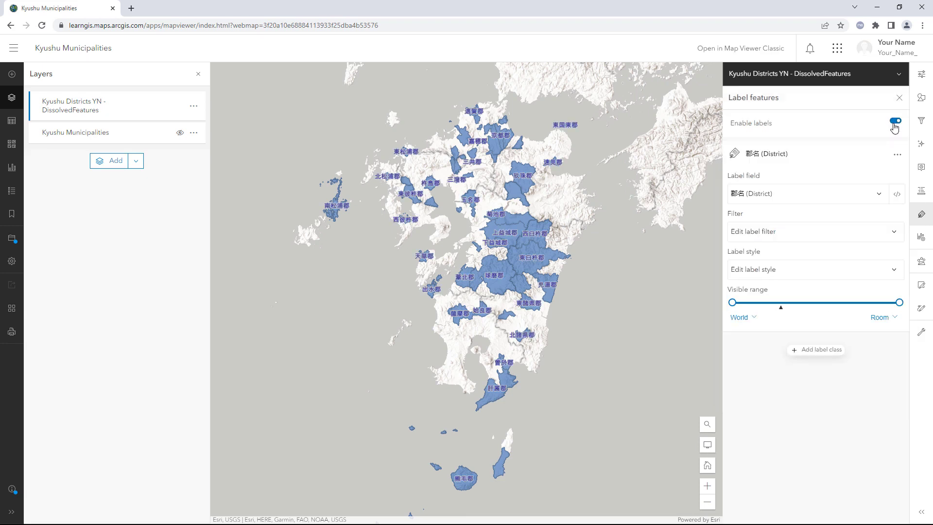
{"action": "left_click", "coordinate": [899, 98]}
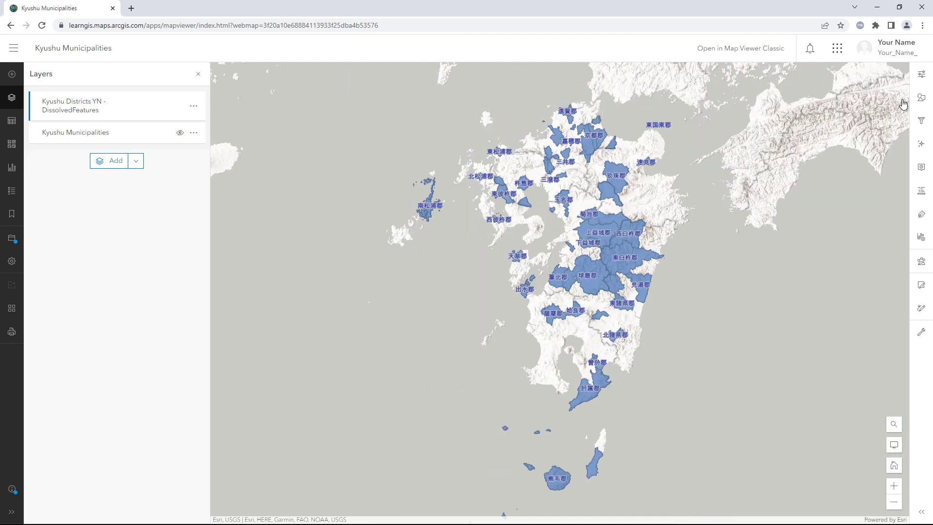